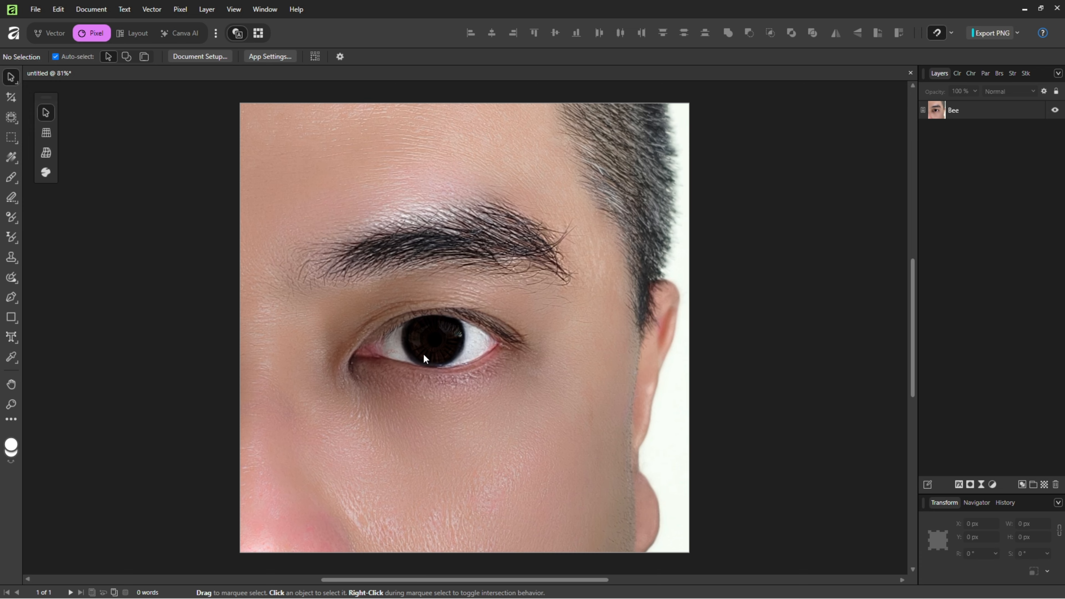
- Add a Curves adjustment above the Bee photo and raise a shadow point to X 0.071, Y 0.571
left_click(977, 120)
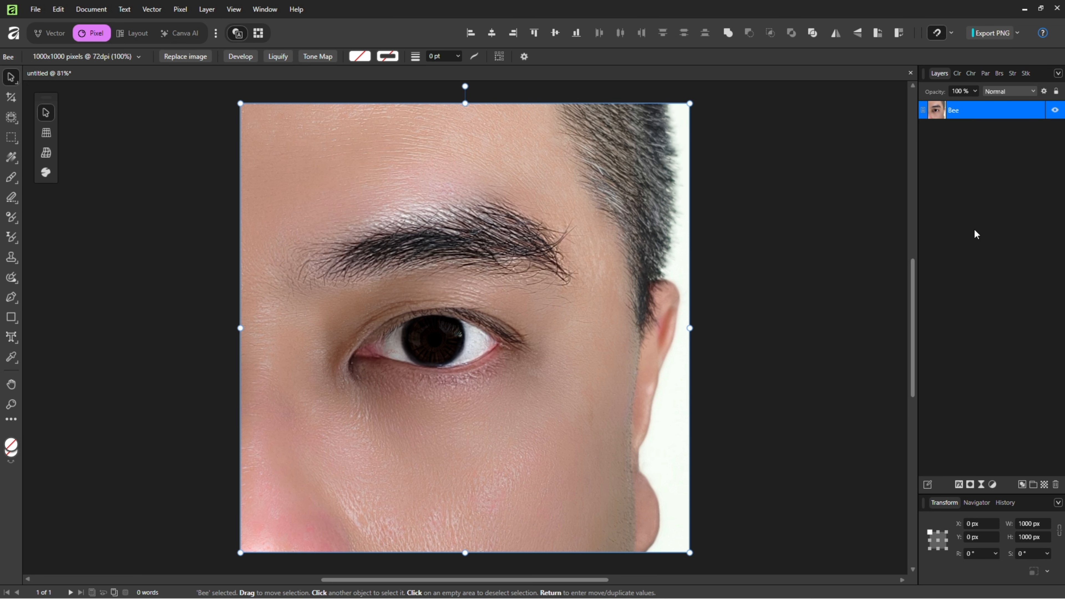
left_click(994, 485)
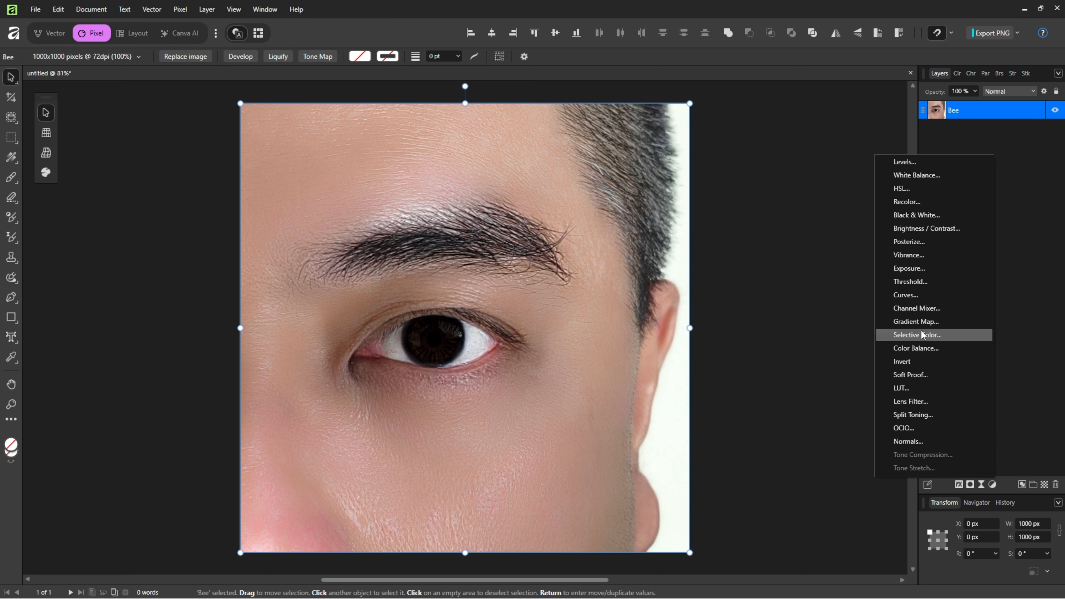
left_click(913, 295)
left_click_drag(807, 224, 802, 205)
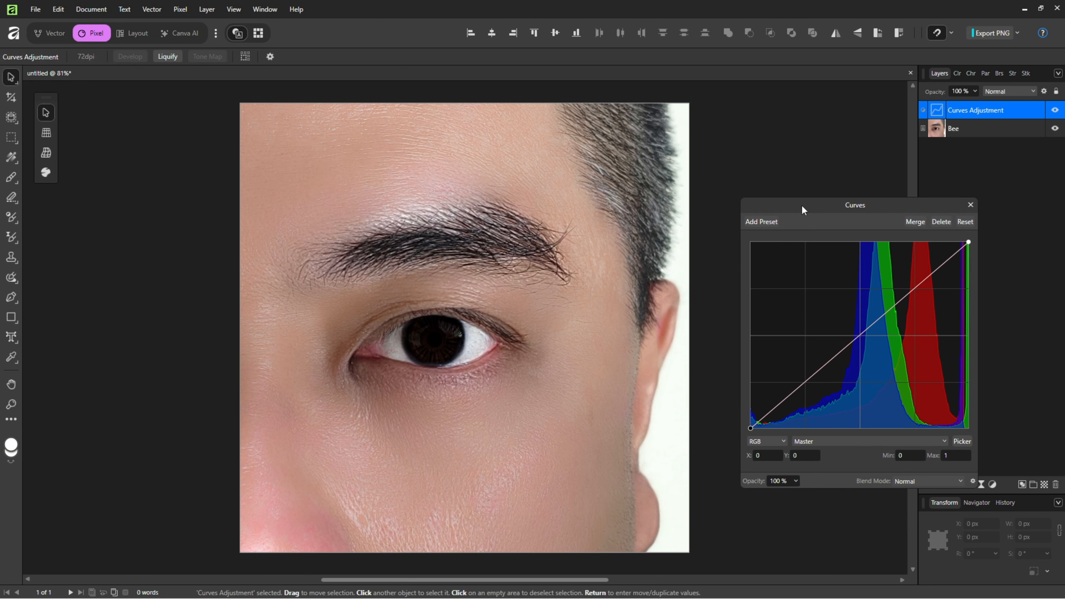
left_click_drag(817, 369, 766, 322)
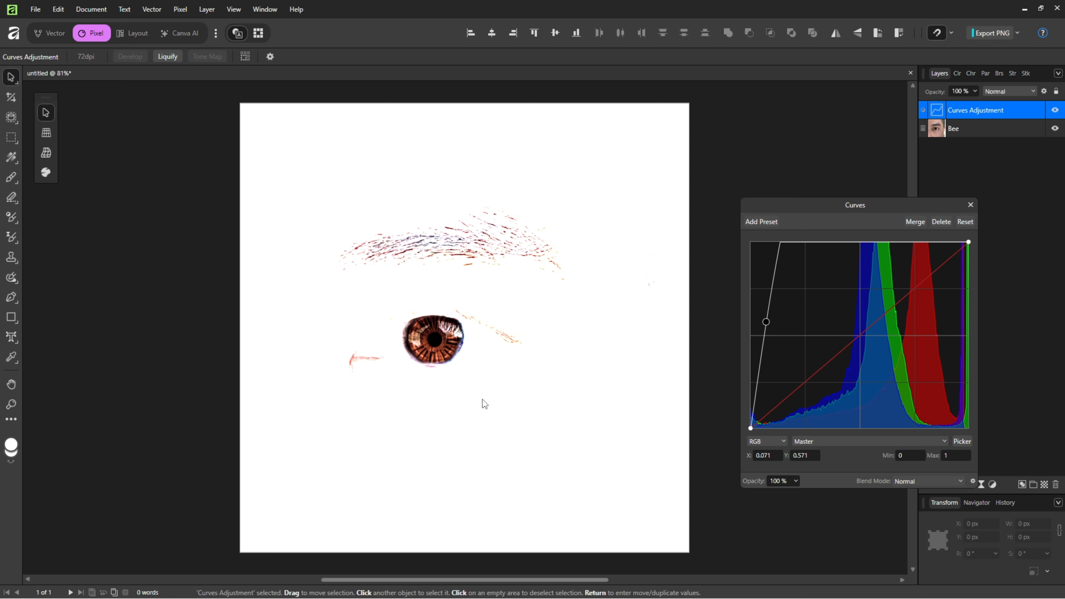
left_click(971, 205)
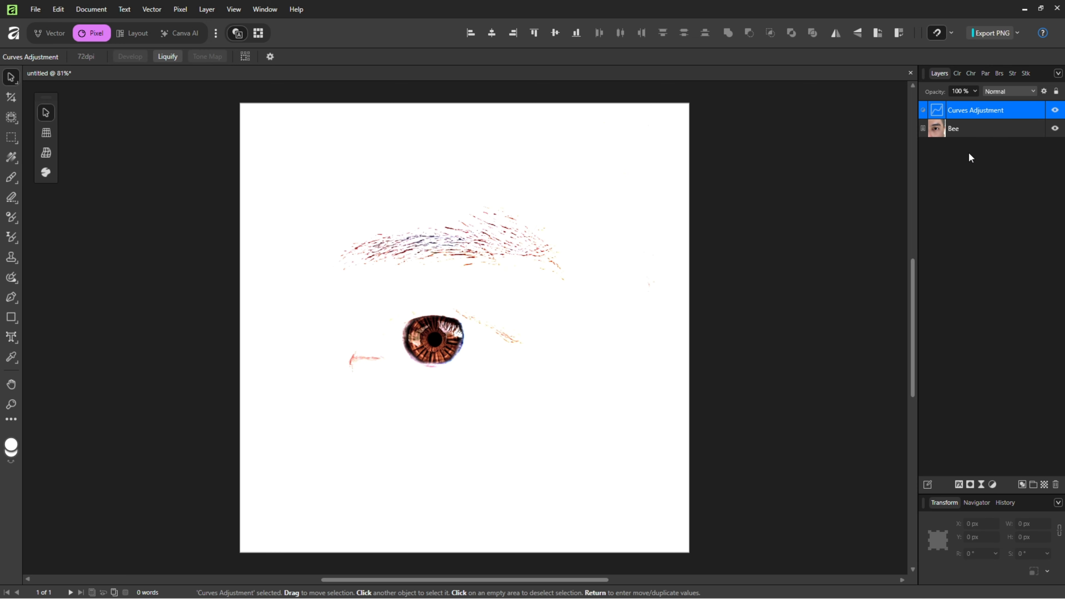
- Invert the Curves adjustment's mask and paint white over the iris to brighten only that area
key("ctrl+i")
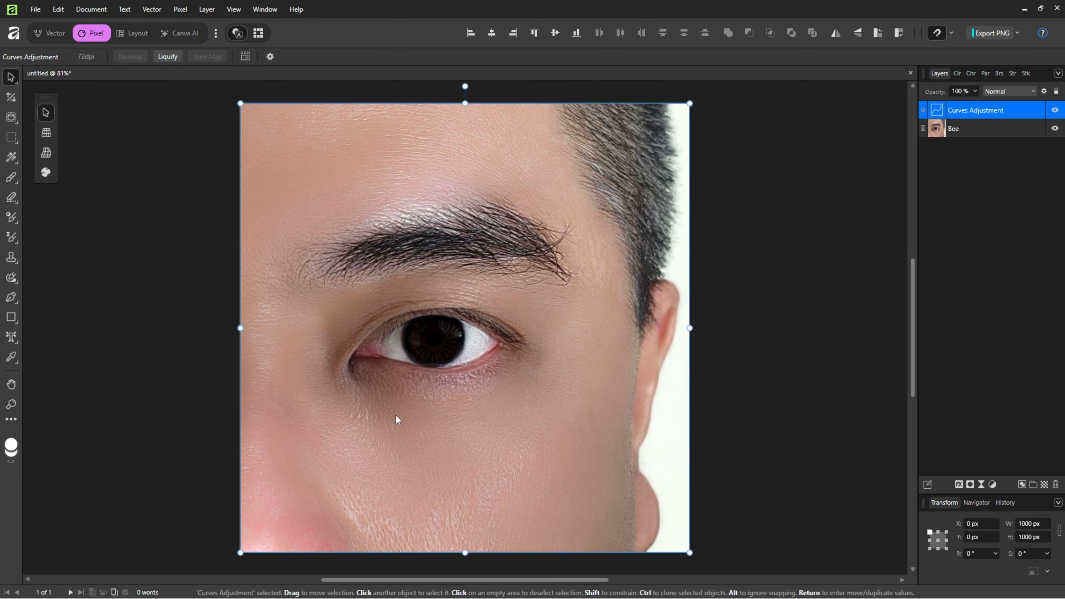
left_click(11, 177)
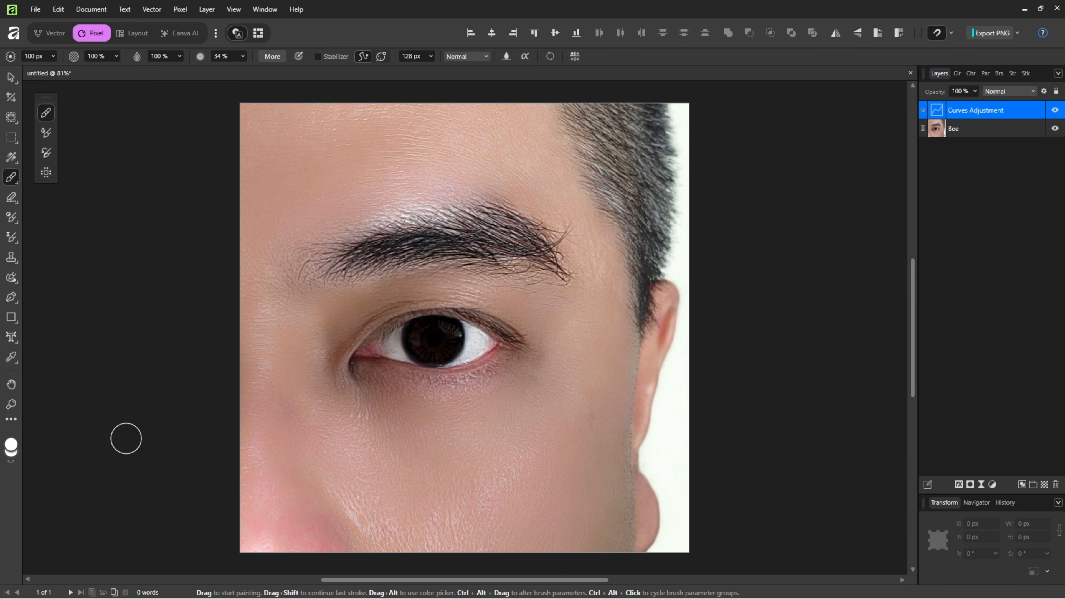
left_click(420, 339)
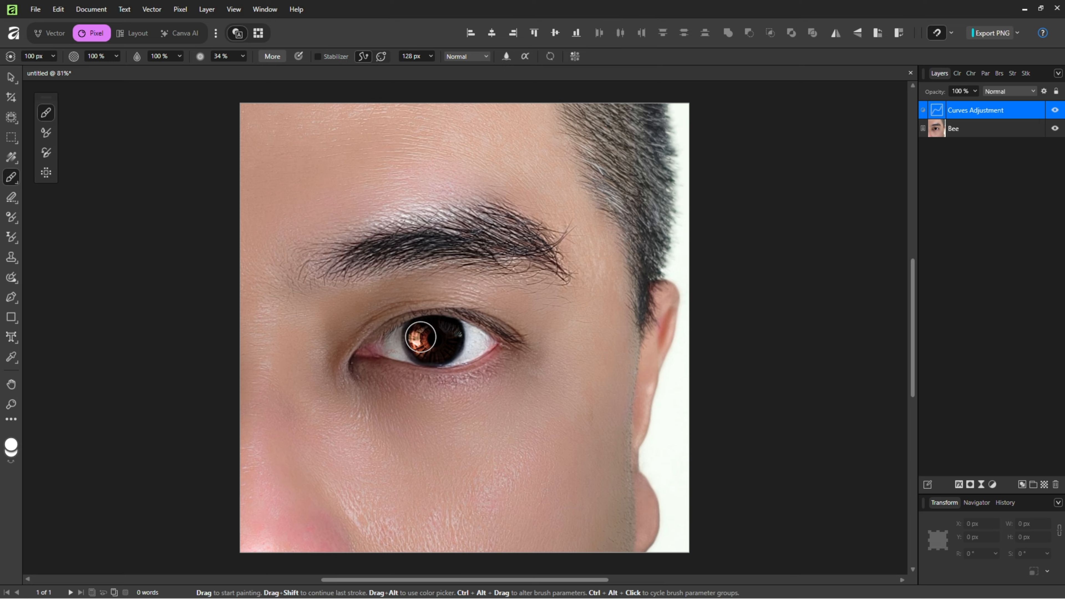
mouse_move(421, 337)
left_mouse_down()
mouse_move(443, 336)
mouse_move(426, 346)
mouse_move(445, 339)
left_mouse_up()
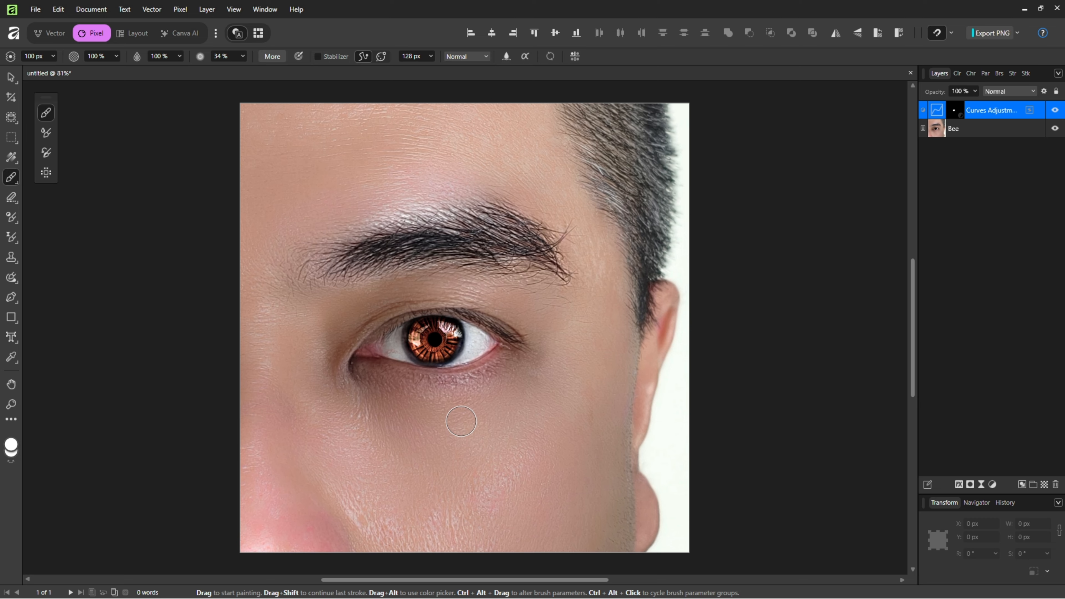
- Draw a circle about 141 px wide over the iris with the Ellipse tool and set its opacity to 50%
right_click(12, 321)
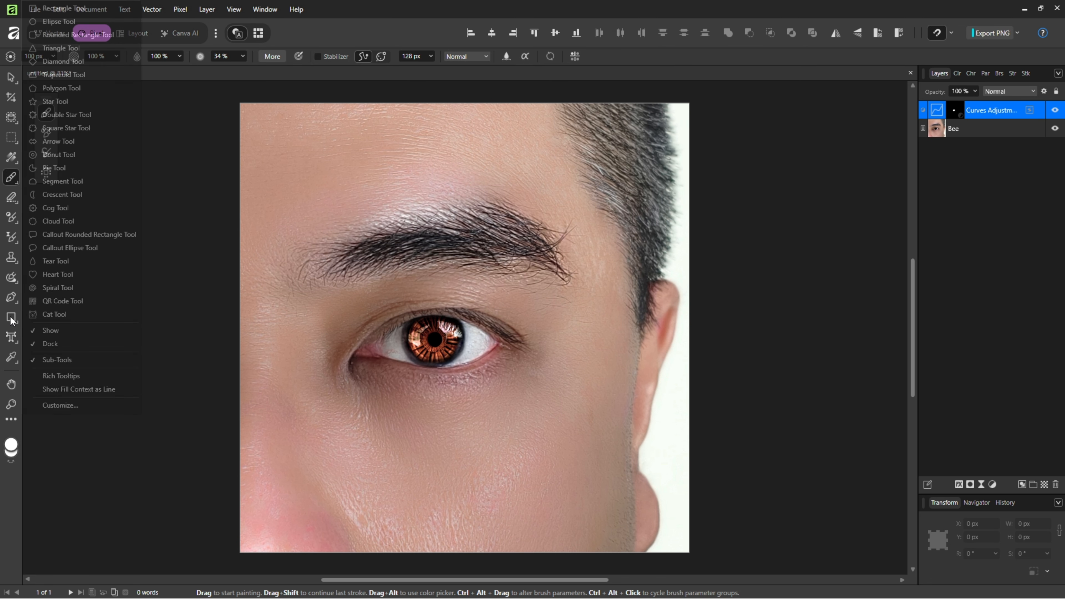
left_click(56, 25)
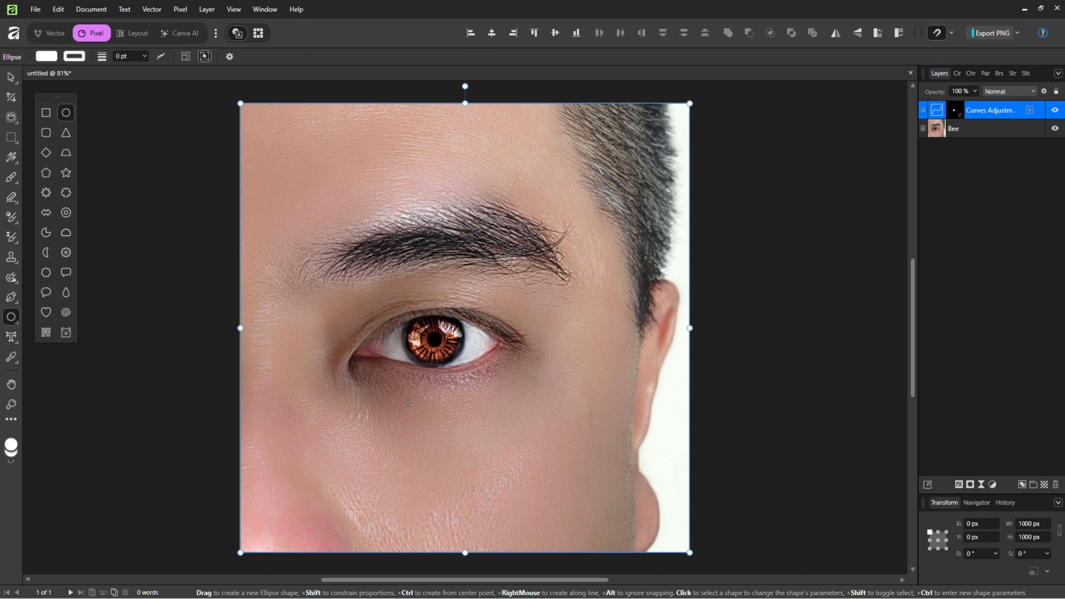
scroll(408, 403, "up", 5)
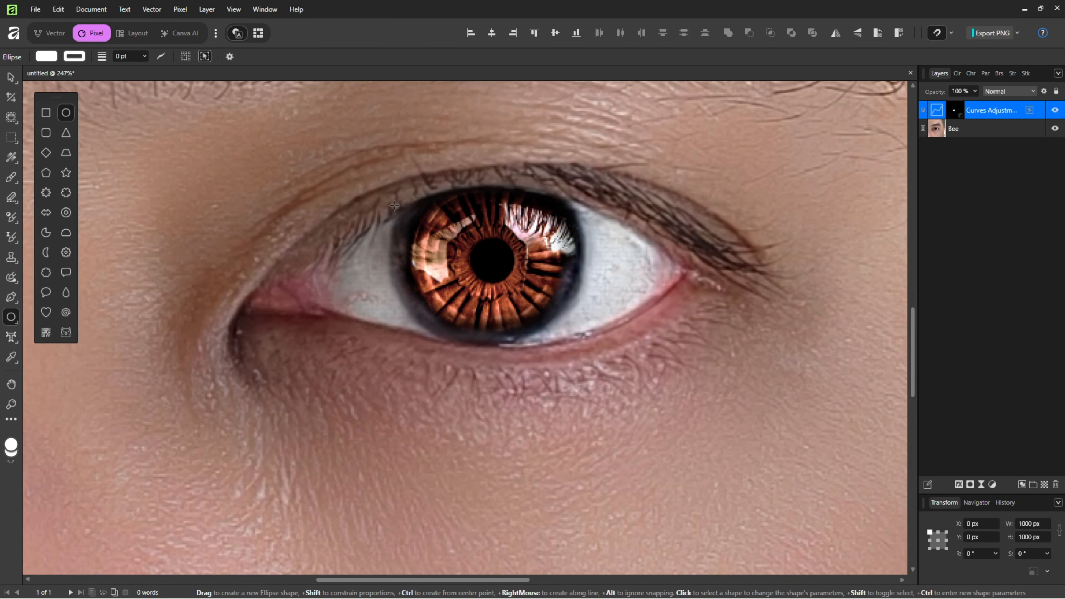
left_click_drag(396, 179, 589, 372)
key("5")
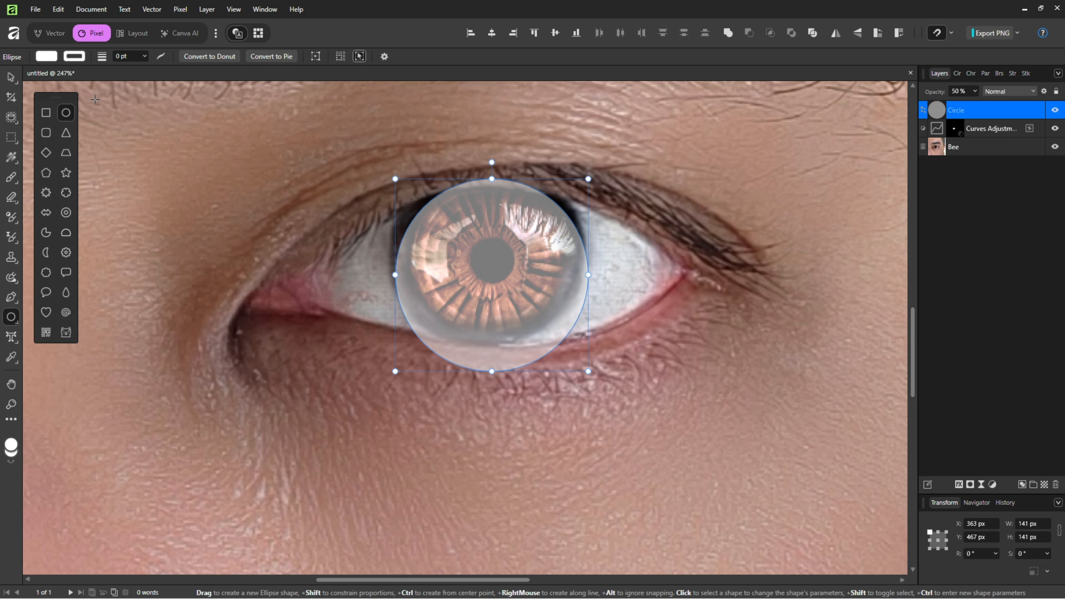
- Move the circle over the iris to about X 359 px, Y 448 px and restore its opacity to 100%
left_click(11, 77)
left_click_drag(510, 332, 506, 303)
key("0")
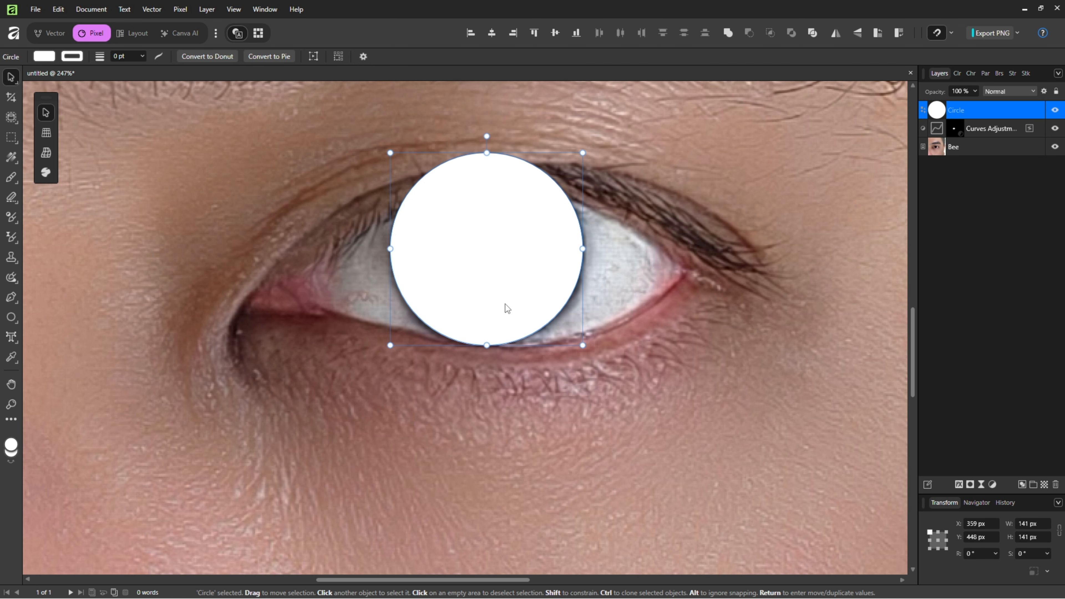
key("ctrl+0")
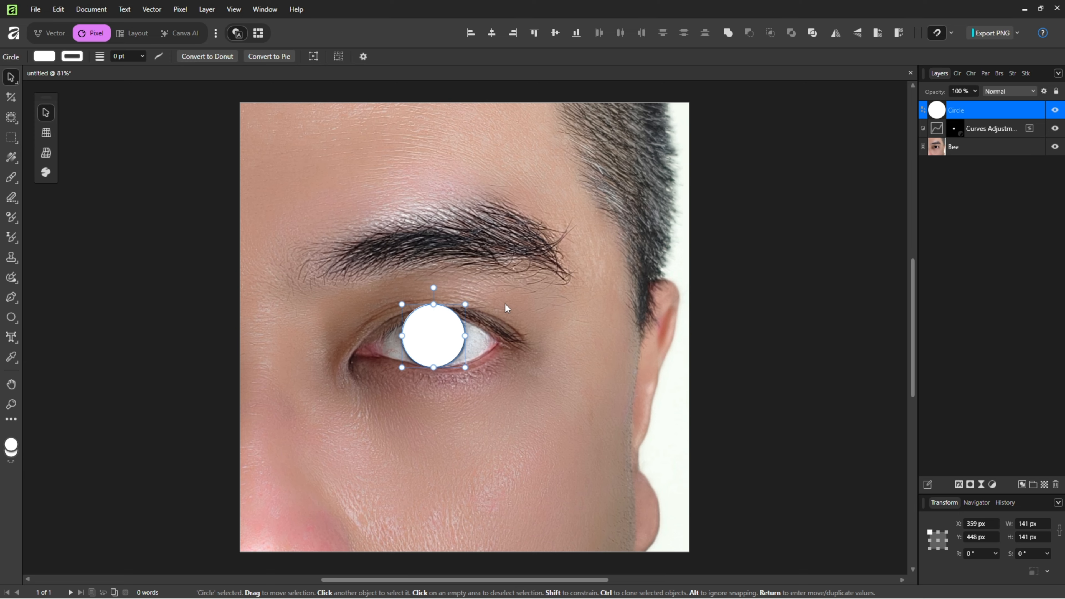
- Fill the circle with a radial gradient from dark green (138800) at the centre to black at the edge
left_click(45, 56)
left_click(85, 69)
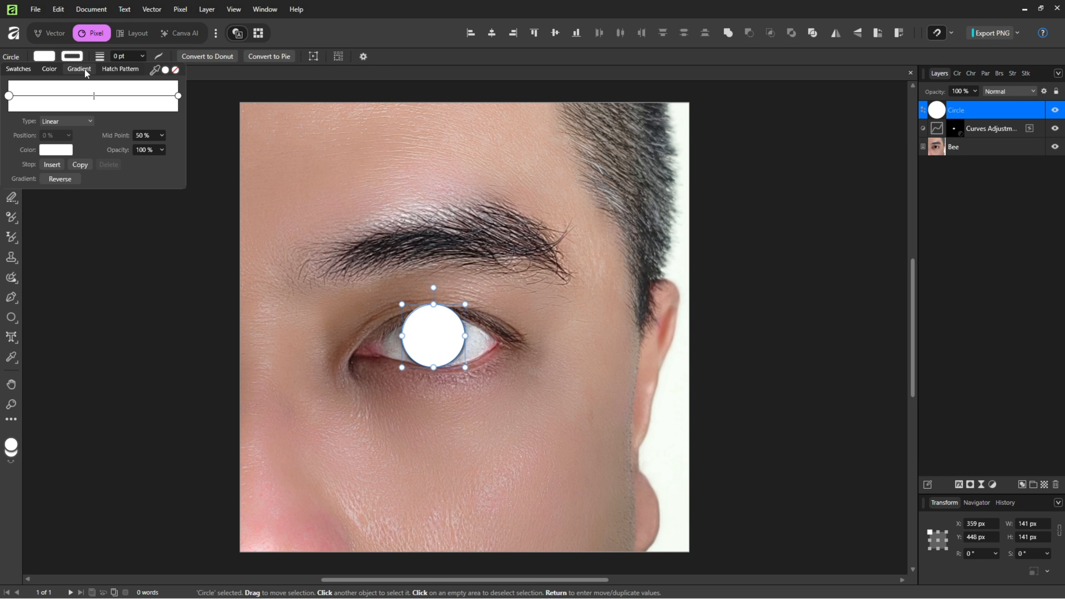
left_click(59, 122)
left_click(51, 159)
left_click(9, 96)
left_click(55, 150)
left_click_drag(53, 249, 87, 233)
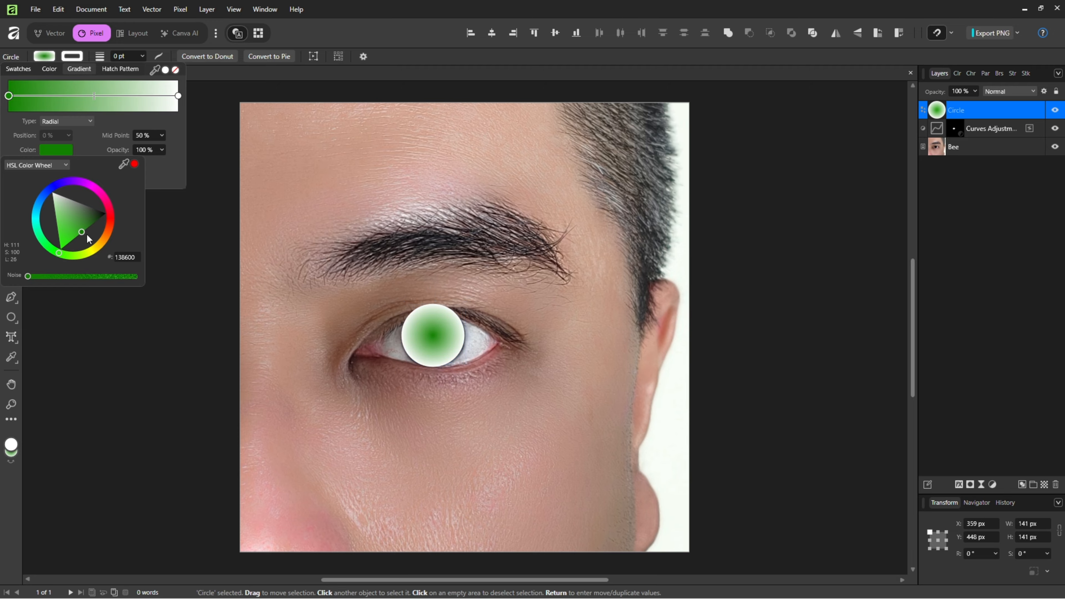
left_click(179, 96)
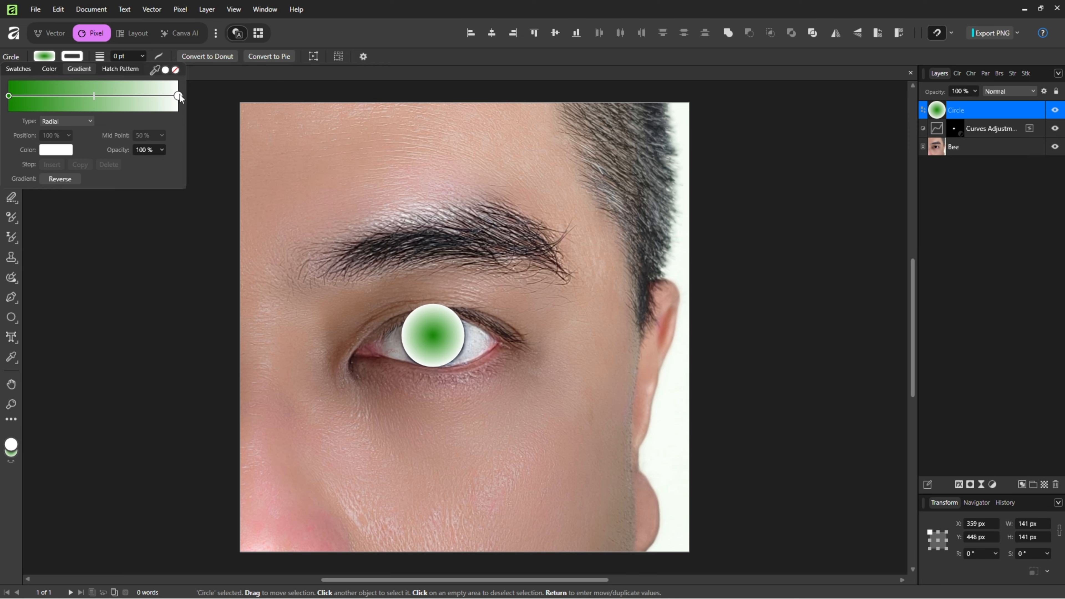
left_click(57, 155)
left_click_drag(59, 202, 31, 208)
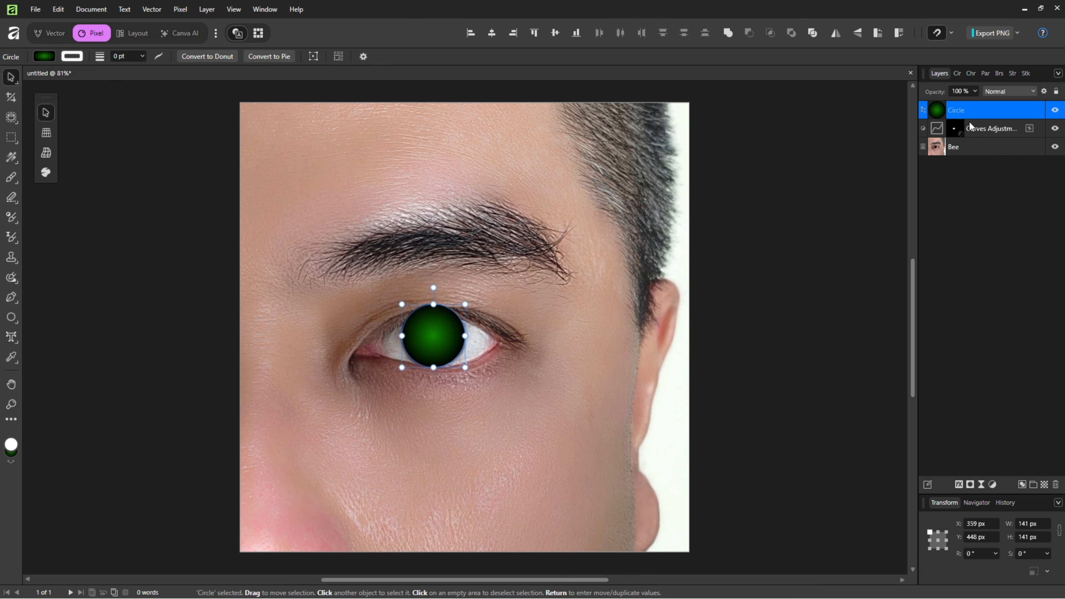
- Set the circle layer's blend mode to Color
left_click(1026, 92)
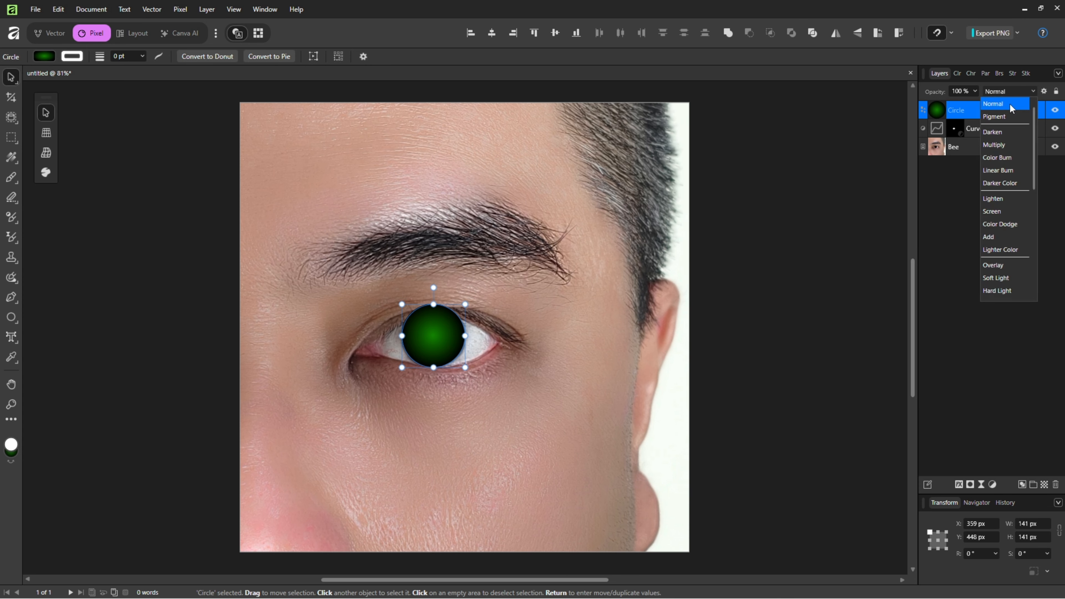
scroll(996, 210, "down", 3)
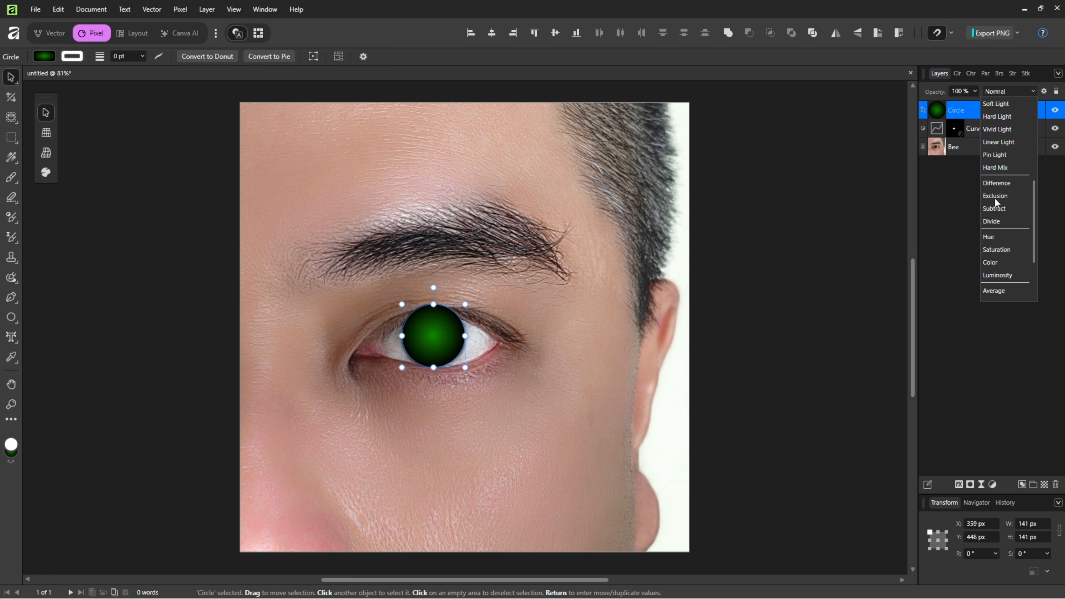
left_click(999, 267)
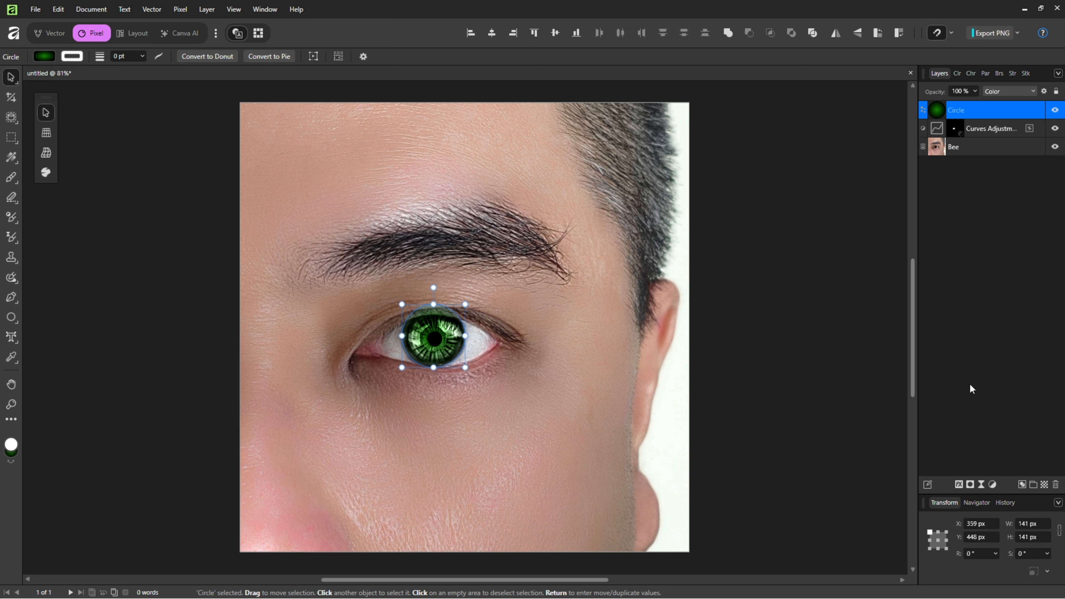
- Add a mask to the circle layer and paint black (000000) on it over the eyelid to remove the green spill above the iris
left_click(972, 485)
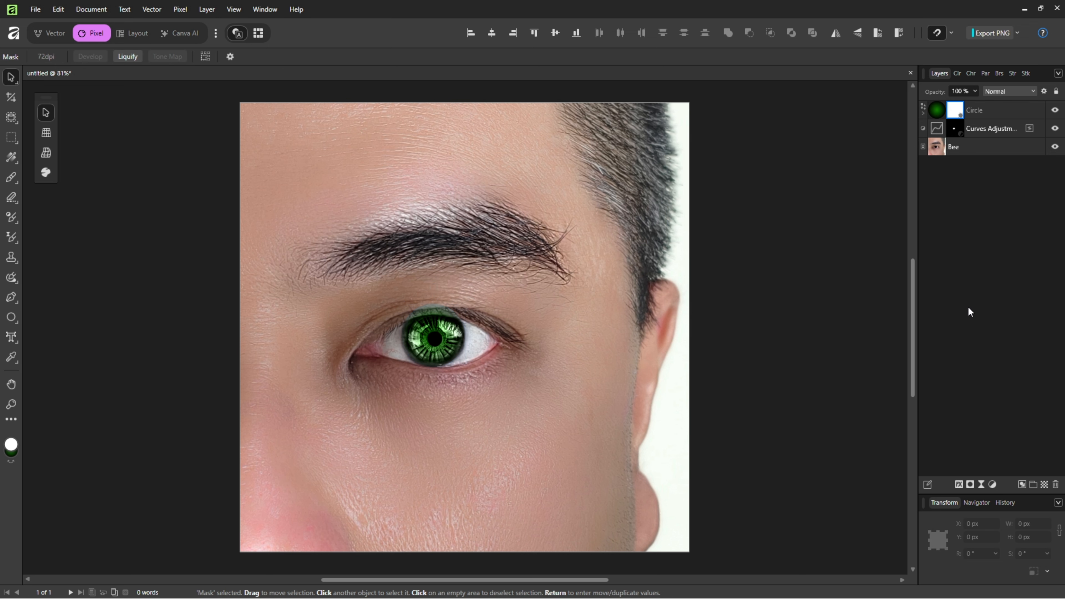
left_click(10, 181)
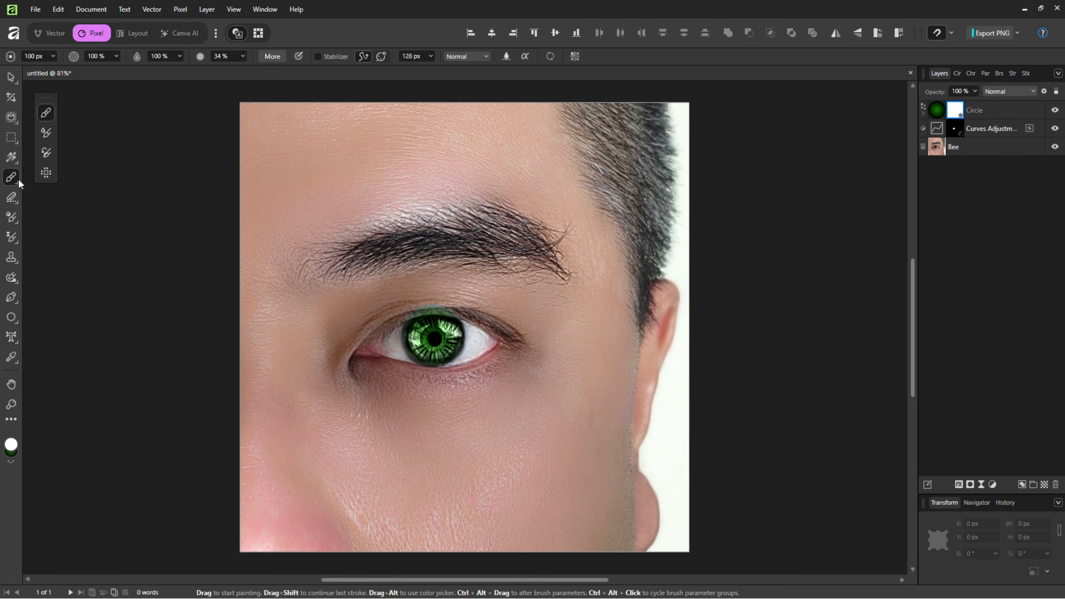
double_click(11, 445)
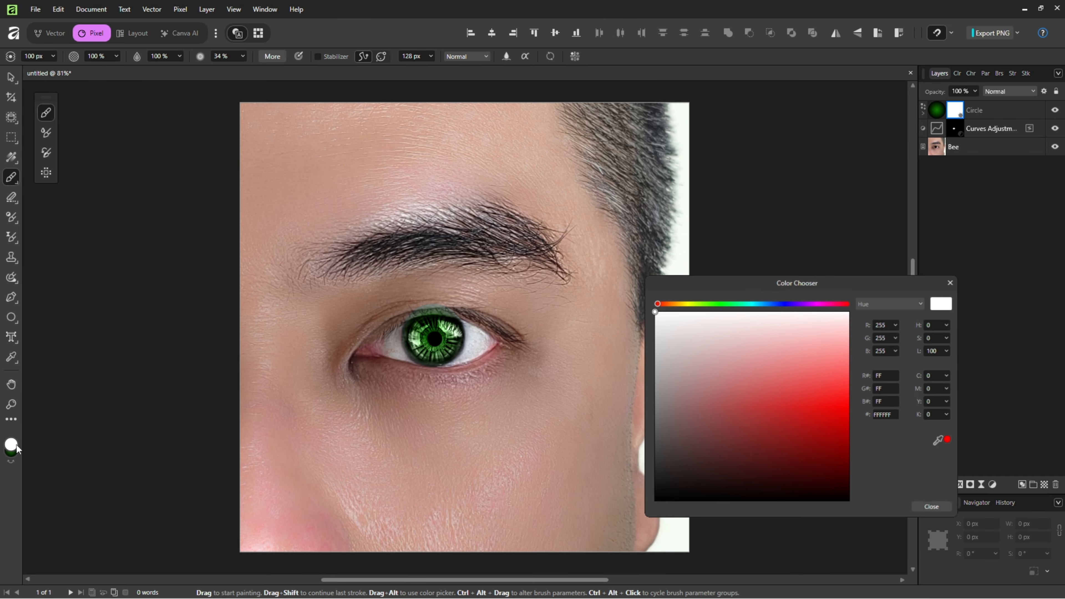
left_click_drag(676, 418, 648, 515)
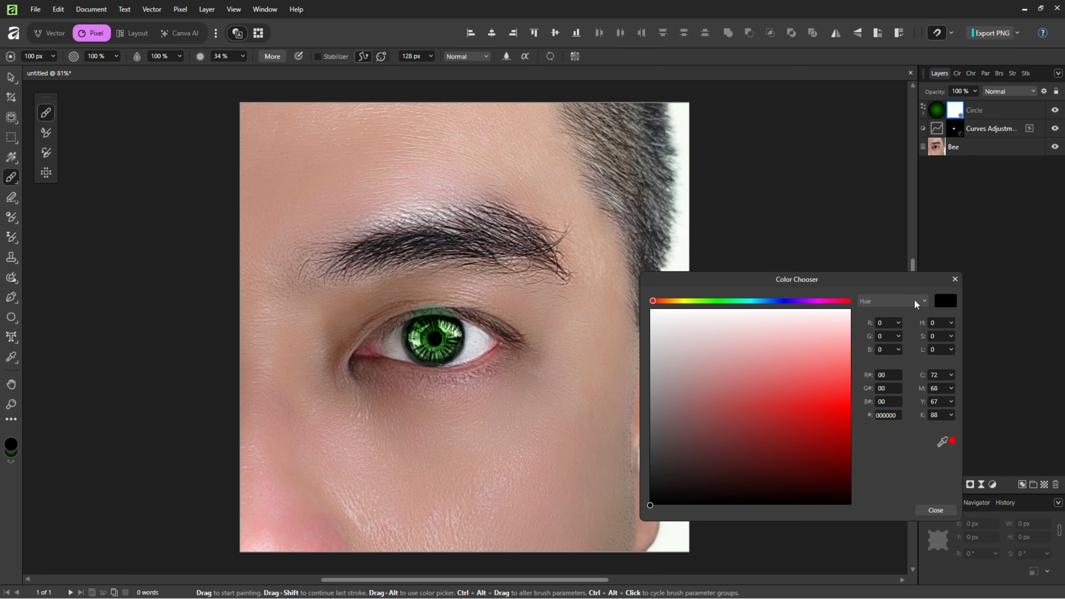
left_click(956, 279)
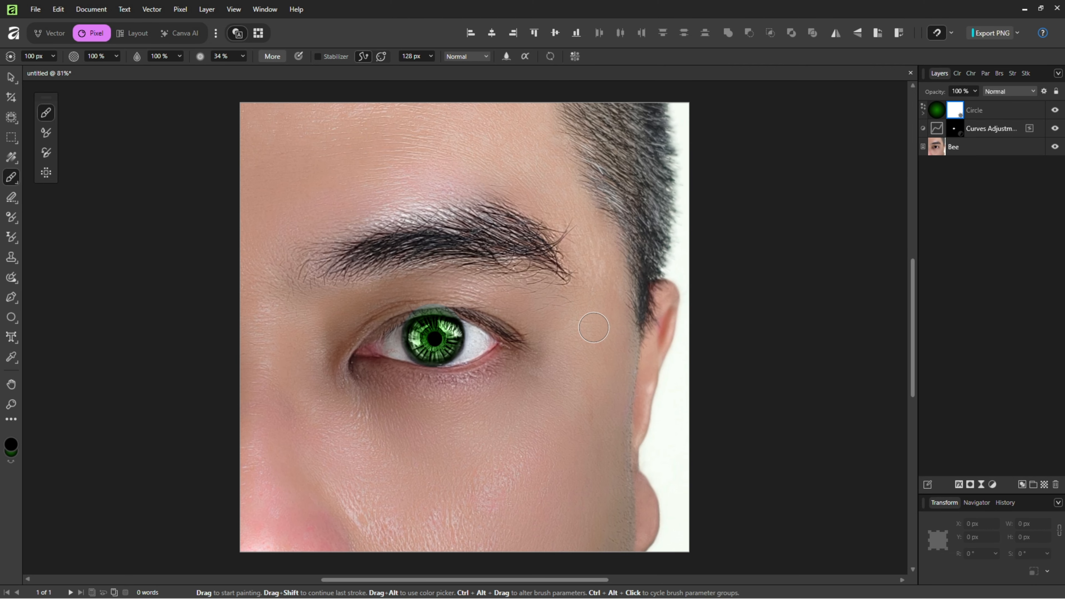
scroll(481, 335, "up", 2)
scroll(481, 336, "up", 2)
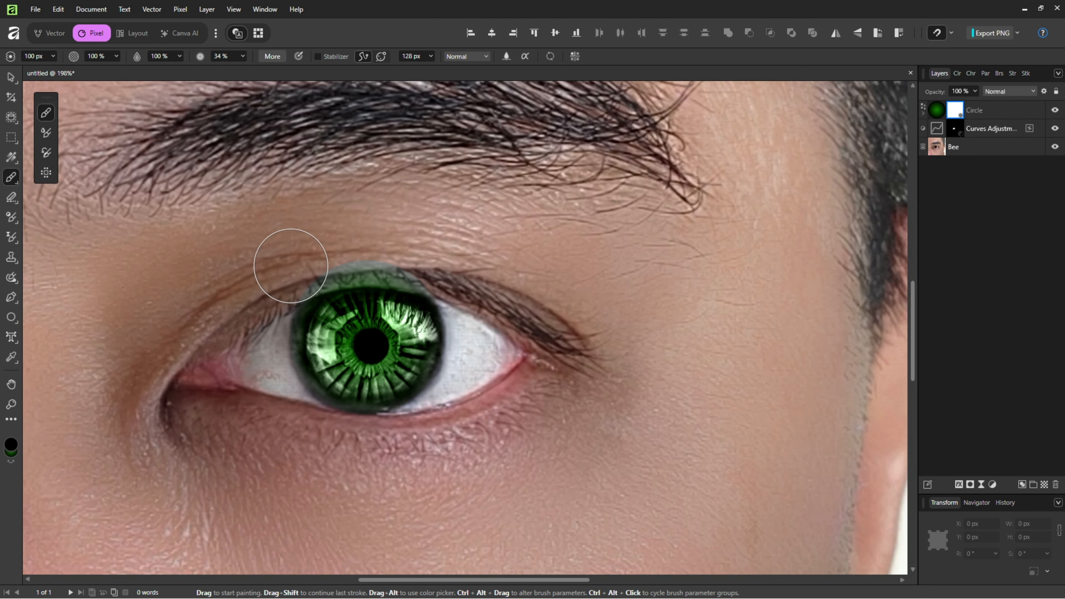
mouse_move(285, 257)
left_mouse_down()
mouse_move(297, 245)
mouse_move(438, 258)
mouse_move(377, 242)
mouse_move(315, 243)
mouse_move(416, 252)
mouse_move(403, 254)
mouse_move(456, 239)
mouse_move(432, 254)
mouse_move(323, 243)
mouse_move(290, 264)
mouse_move(317, 245)
mouse_move(613, 280)
mouse_move(635, 347)
left_mouse_up()
key("ctrl+0")
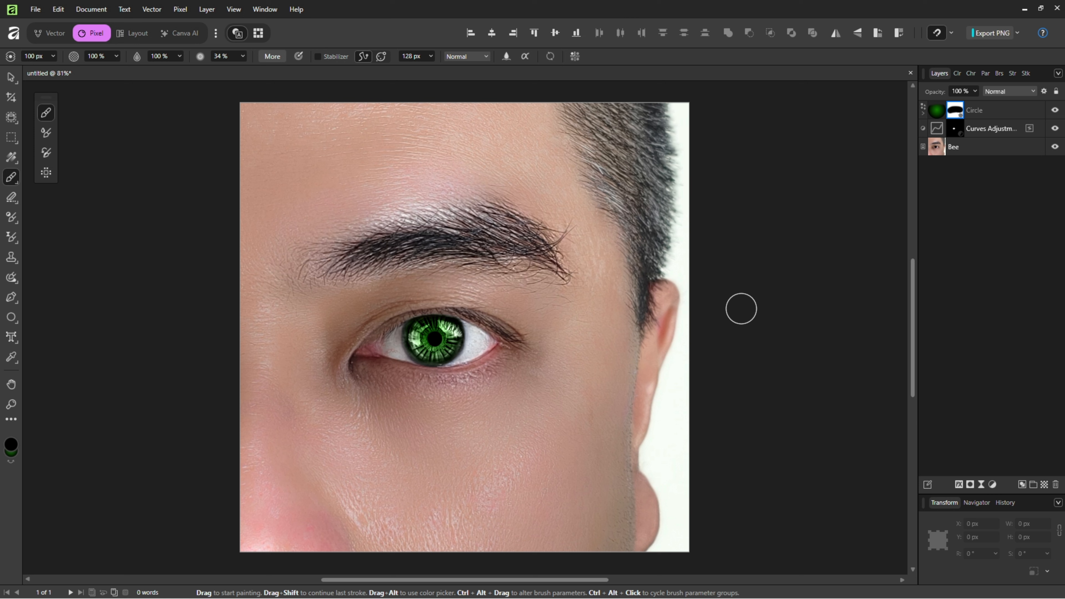
- Change the centre colour of the circle's radial gradient to dark teal blue
left_click(10, 77)
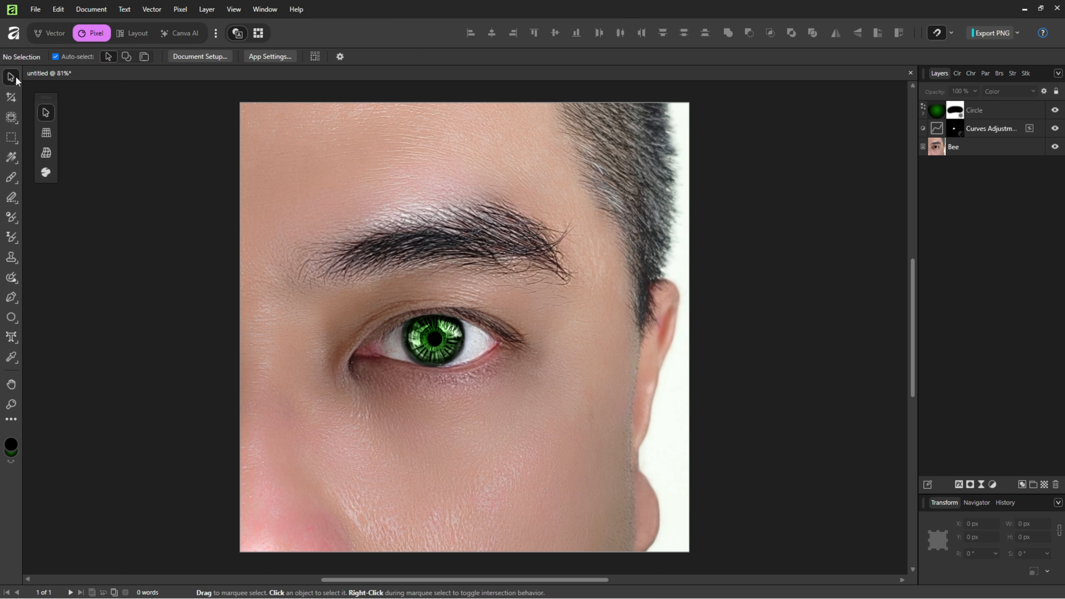
left_click(984, 110)
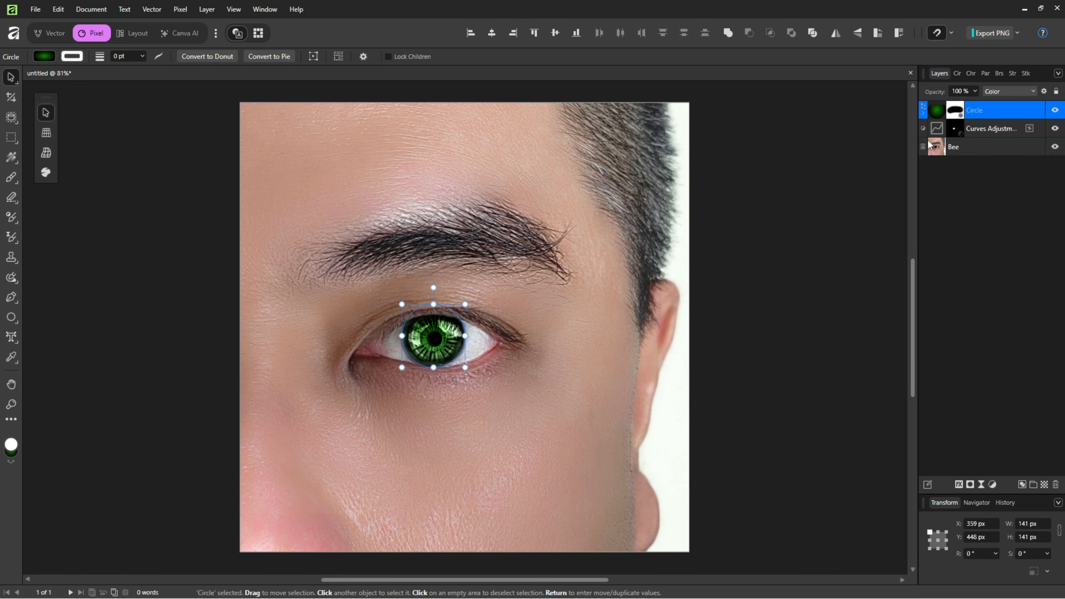
left_click(47, 59)
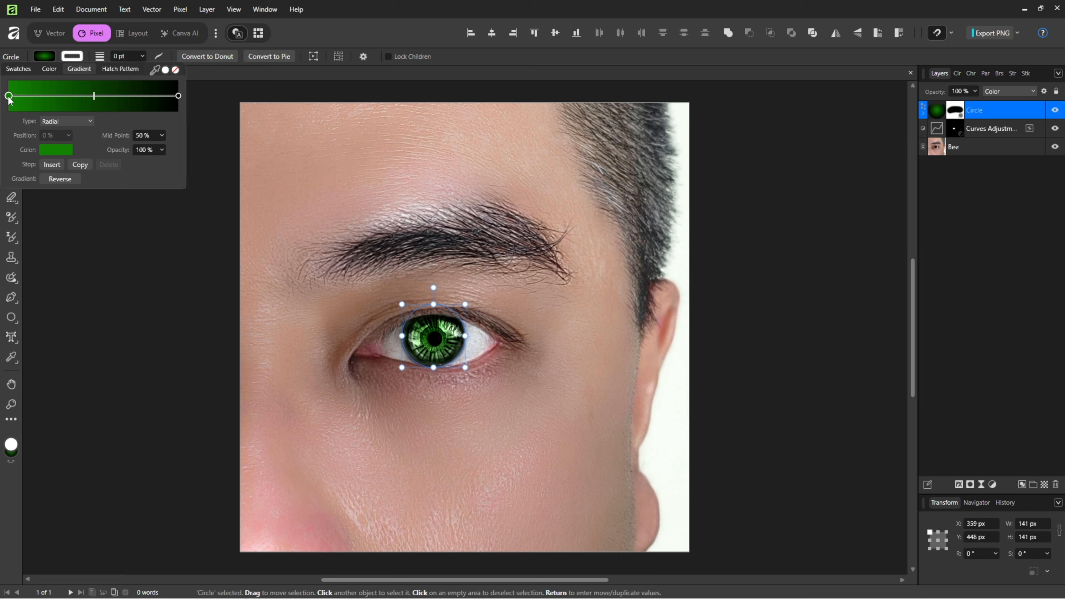
left_click(42, 151)
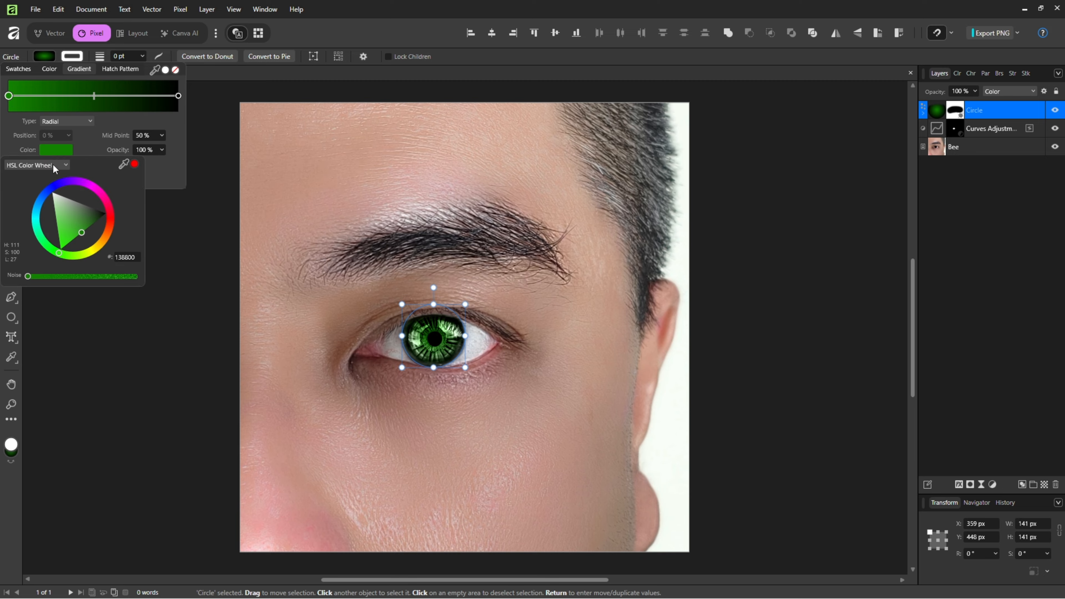
left_click(38, 208)
mouse_move(37, 208)
left_mouse_down()
mouse_move(62, 181)
mouse_move(88, 184)
mouse_move(109, 200)
mouse_move(108, 235)
mouse_move(87, 255)
mouse_move(54, 250)
mouse_move(35, 223)
mouse_move(41, 202)
mouse_move(42, 211)
left_mouse_up()
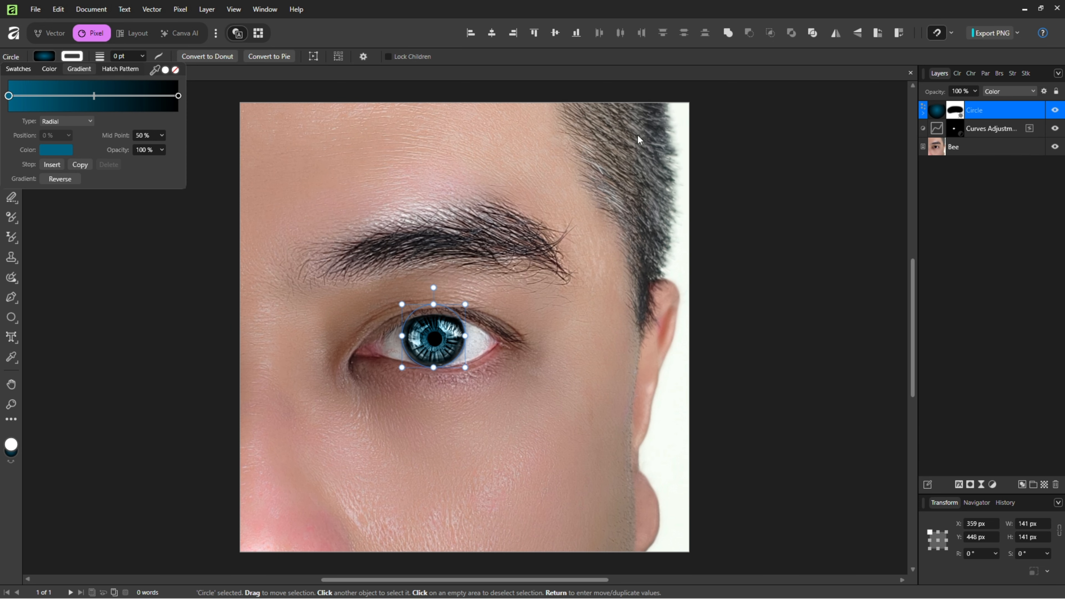
left_click(774, 241)
- Change the centre colour of the circle's radial gradient to purple (420088) and deselect the circle
left_click(1003, 113)
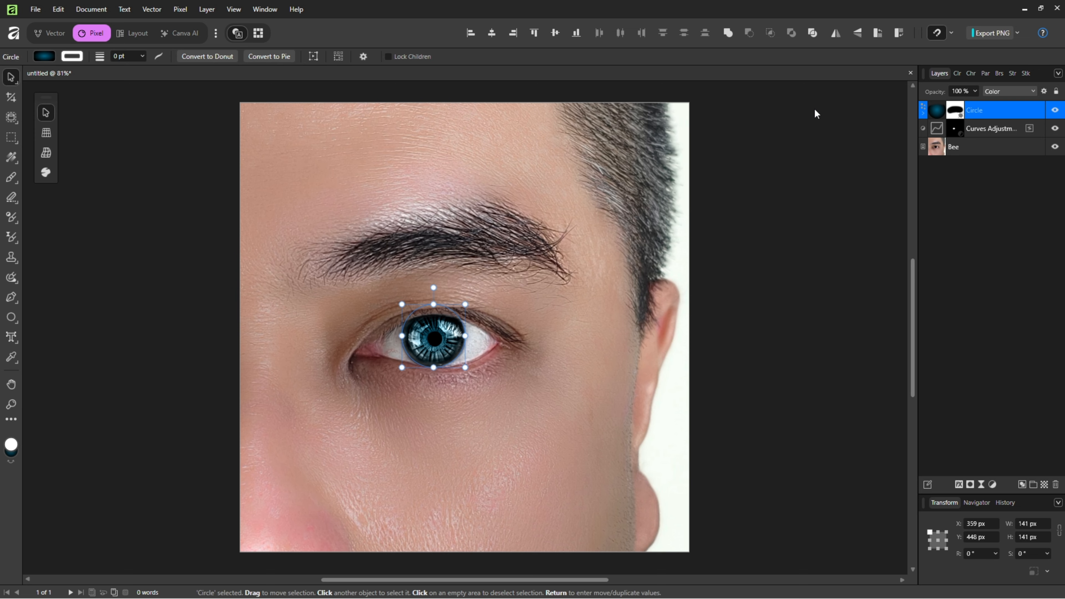
left_click(44, 57)
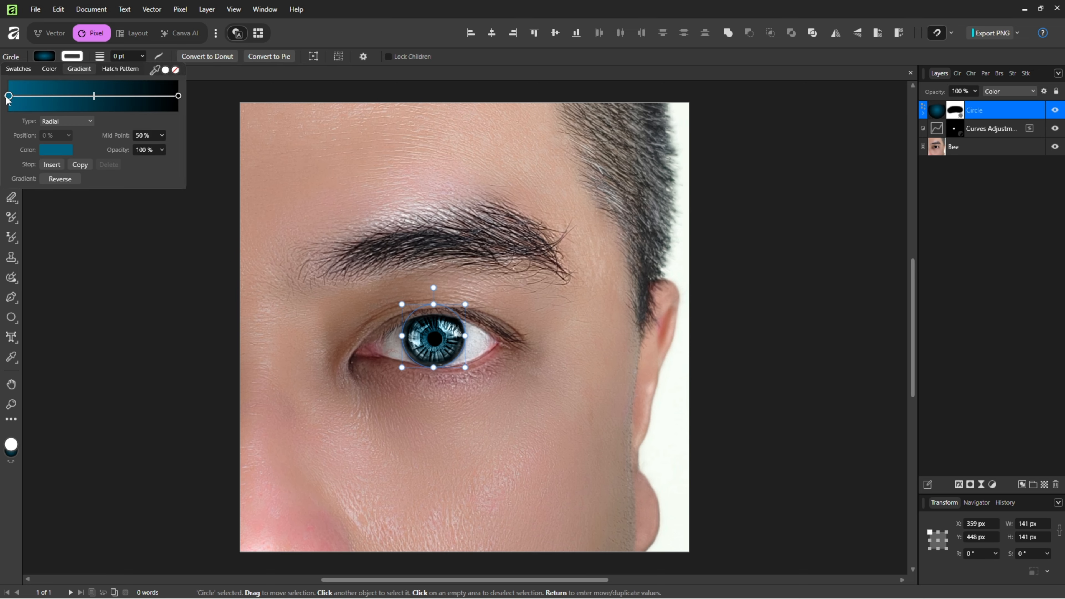
left_click(52, 152)
left_click(71, 182)
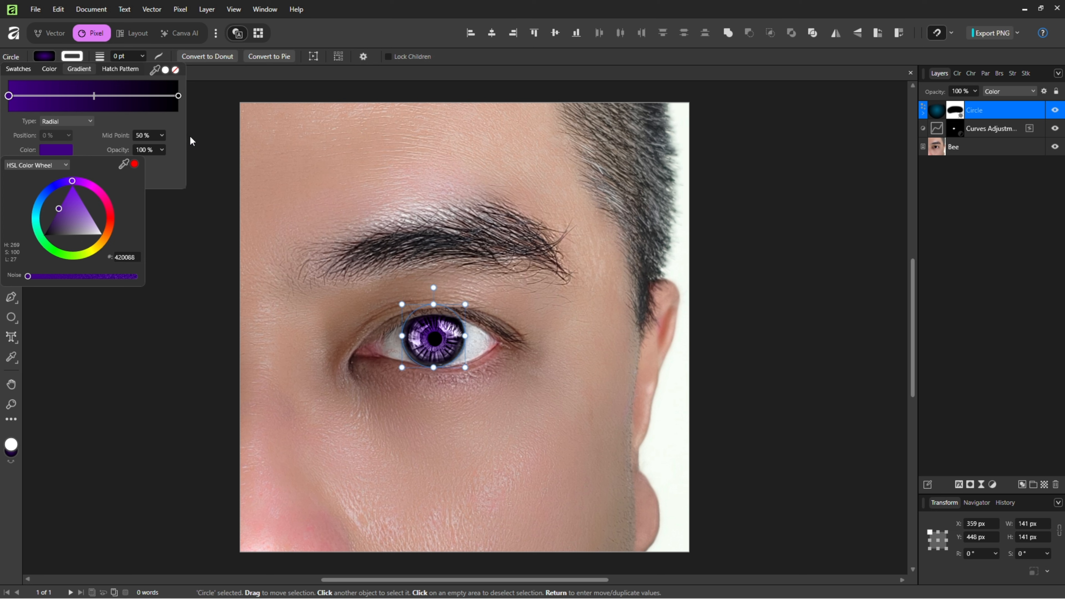
left_click(222, 132)
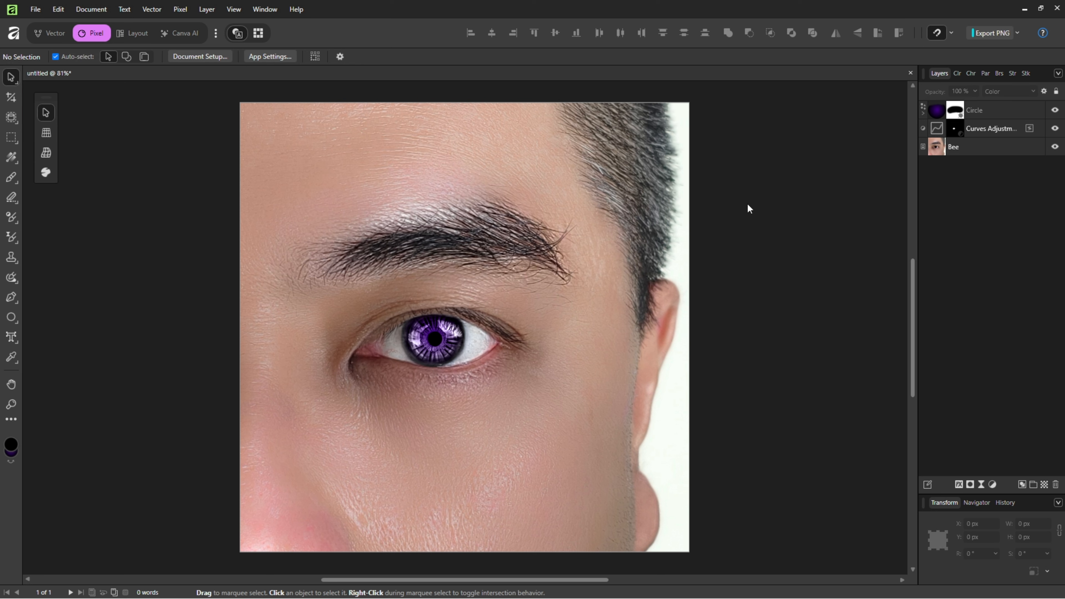